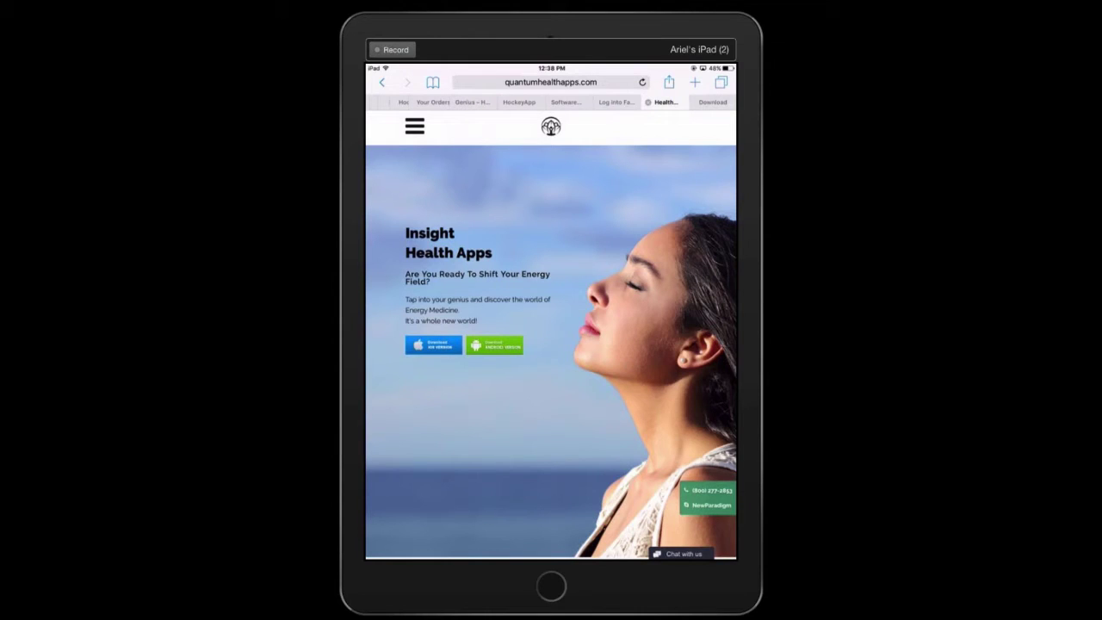
# Install Genius Insight from its HockeyApp download page
pyautogui.click(540, 103)
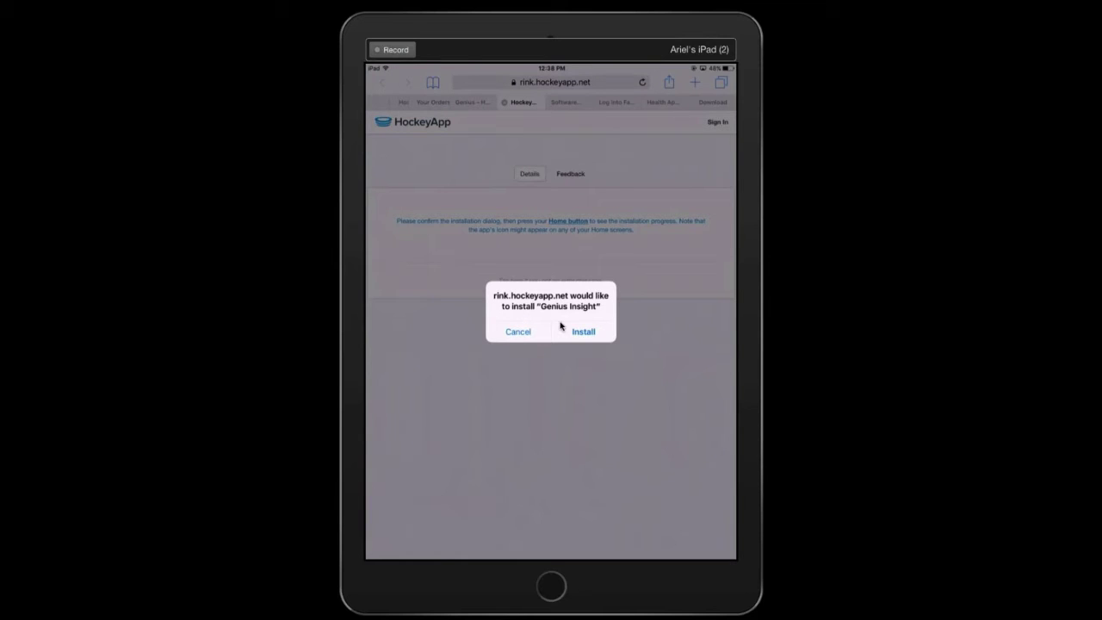
pyautogui.click(561, 326)
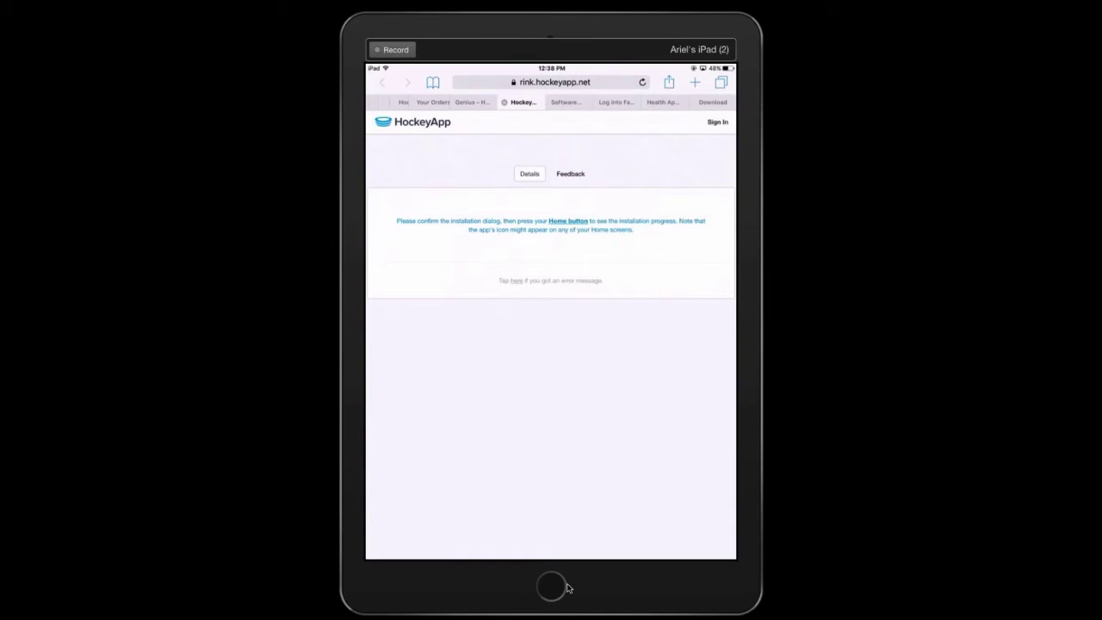
# Return to the Home screen and launch the newly installed Genius Insight app
pyautogui.click(563, 587)
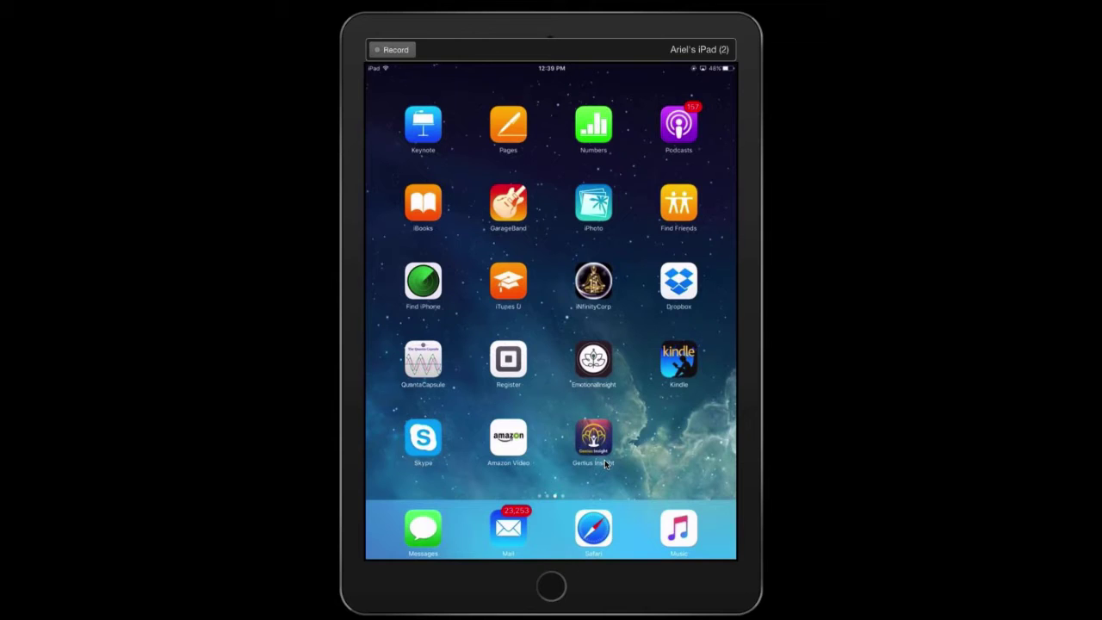
pyautogui.click(594, 444)
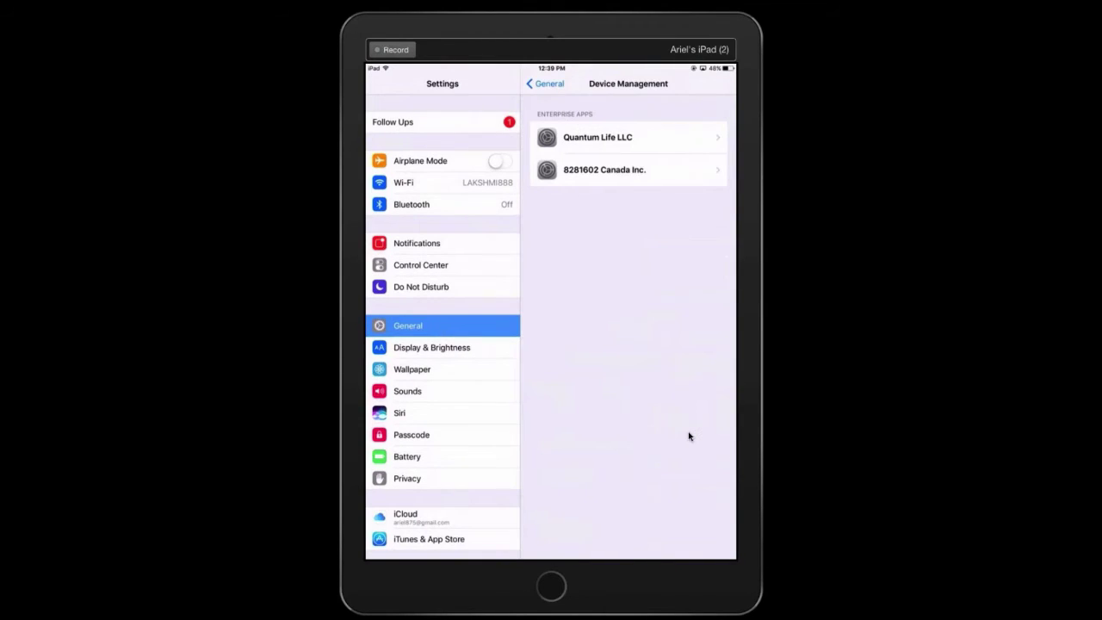
# Trust the enterprise developer 8281602 Canada Inc. in Device Management
pyautogui.click(579, 177)
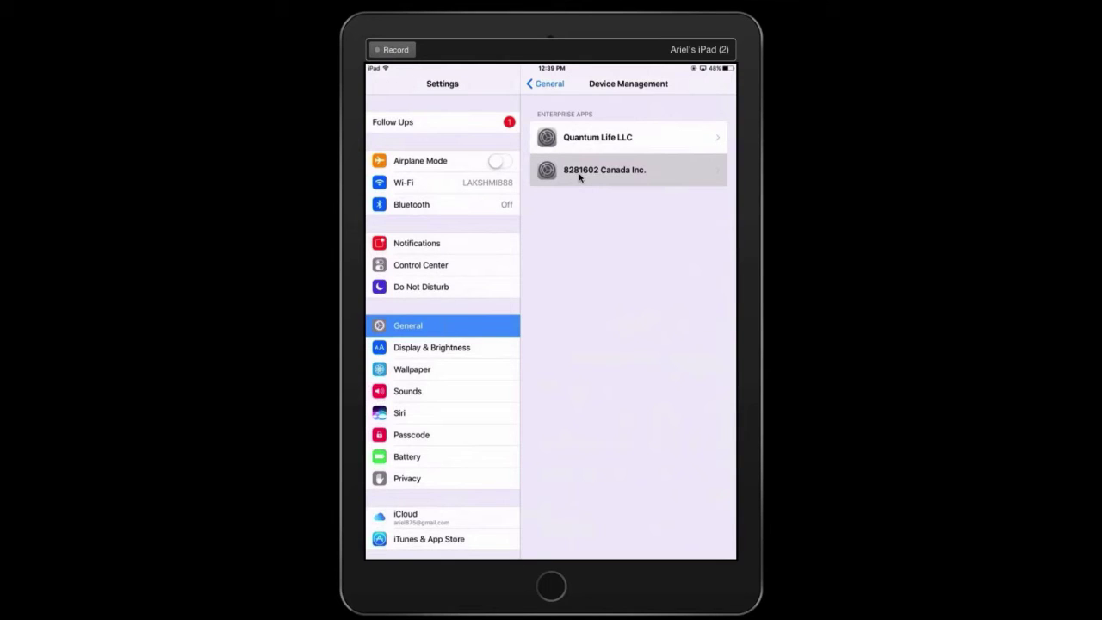
pyautogui.click(579, 176)
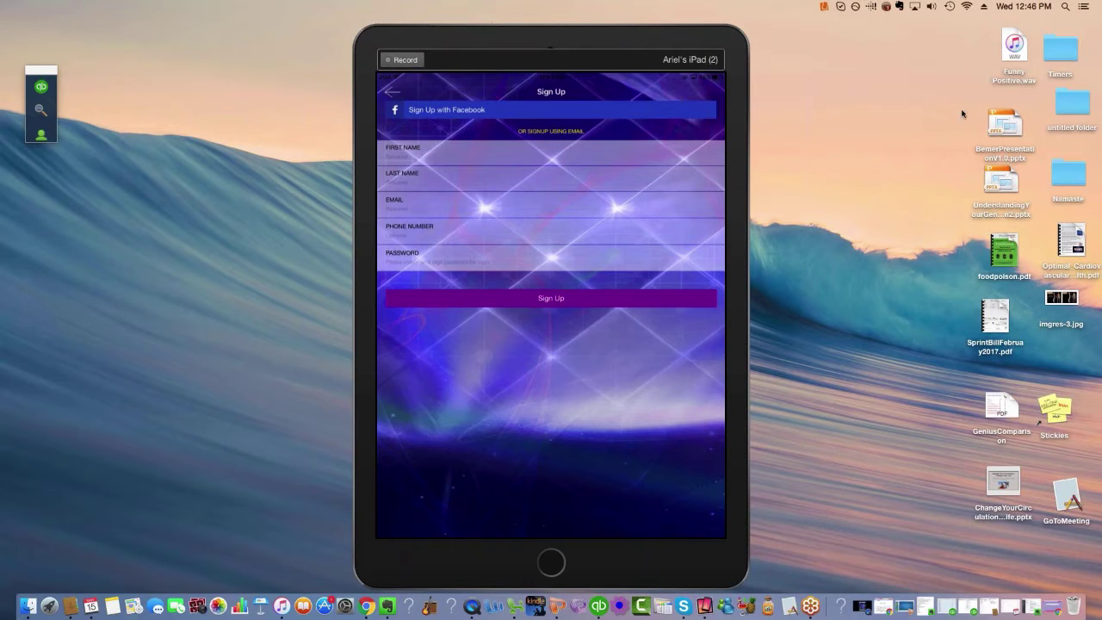
# Use the Ctrl+Super+F shortcut while the Sign In screen is being filled in
pyautogui.press('ctrl+super+f')
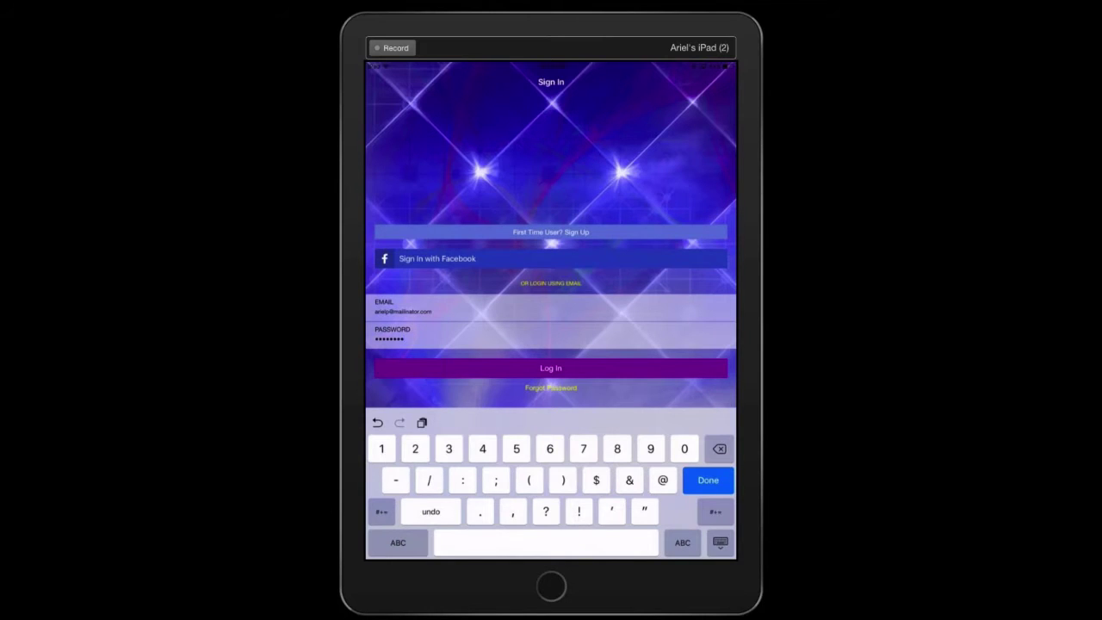
# Log in, dismiss the incorrect-password alert, and resubmit with the corrected account password
pyautogui.click(551, 367)
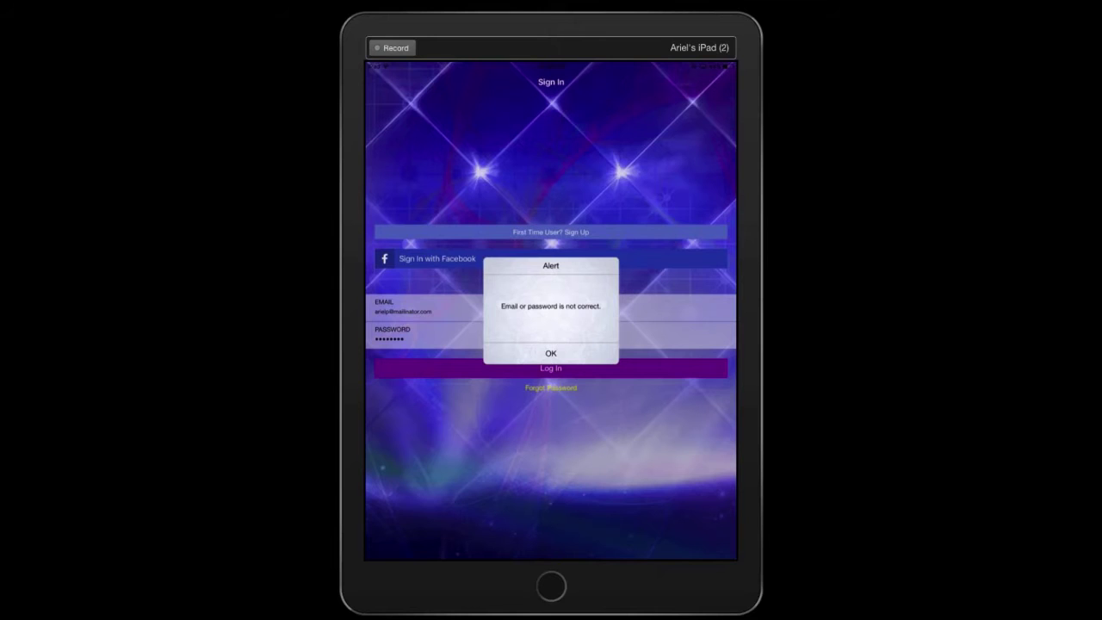
pyautogui.click(551, 353)
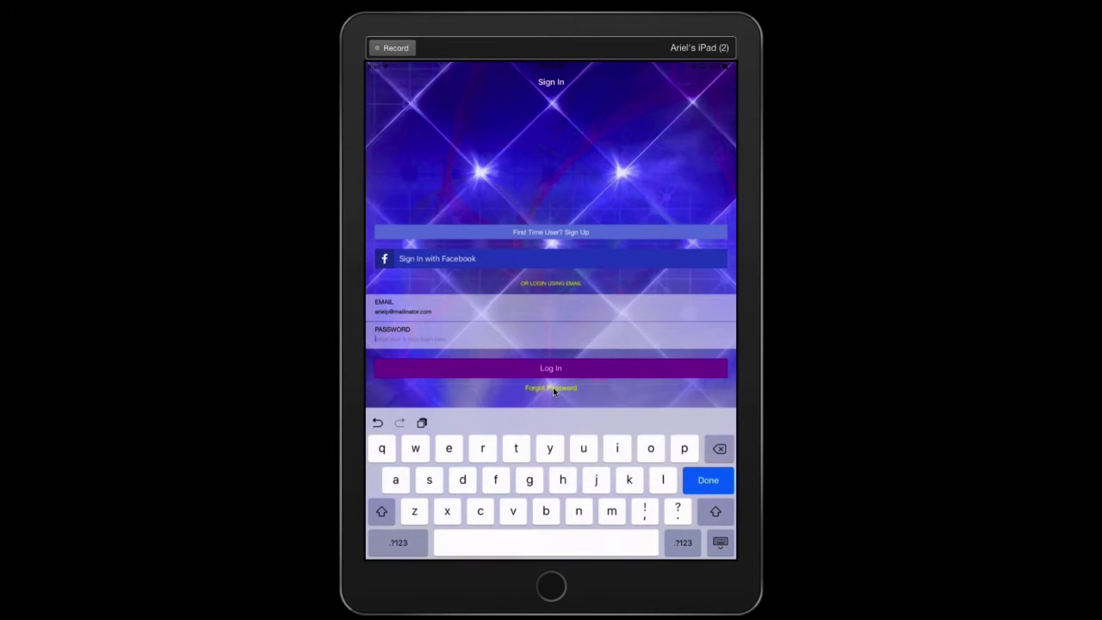
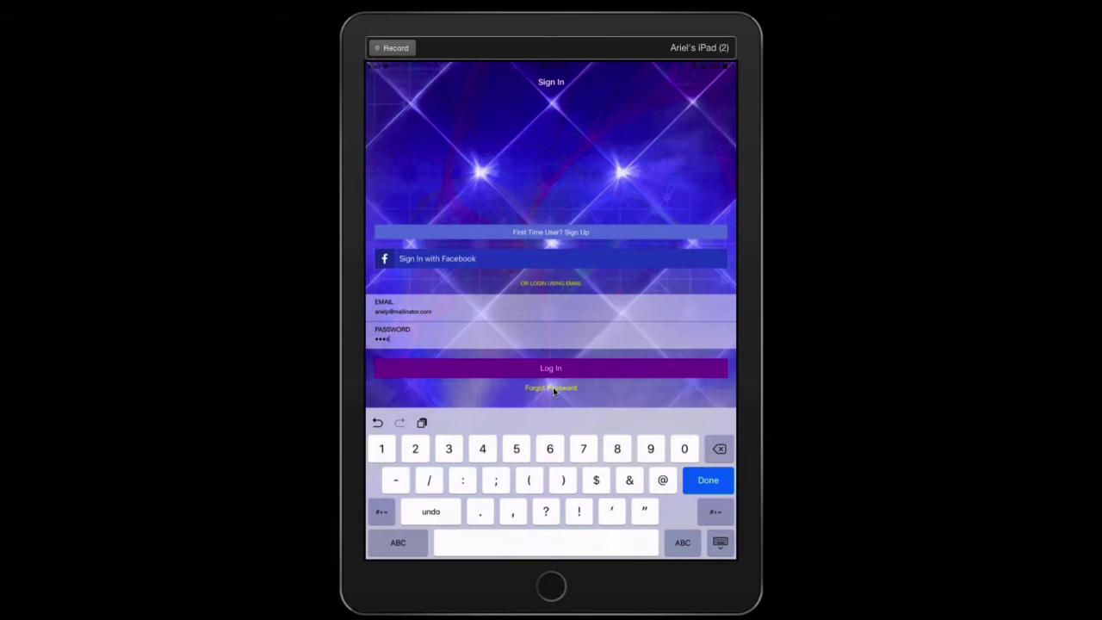
pyautogui.press('Return')
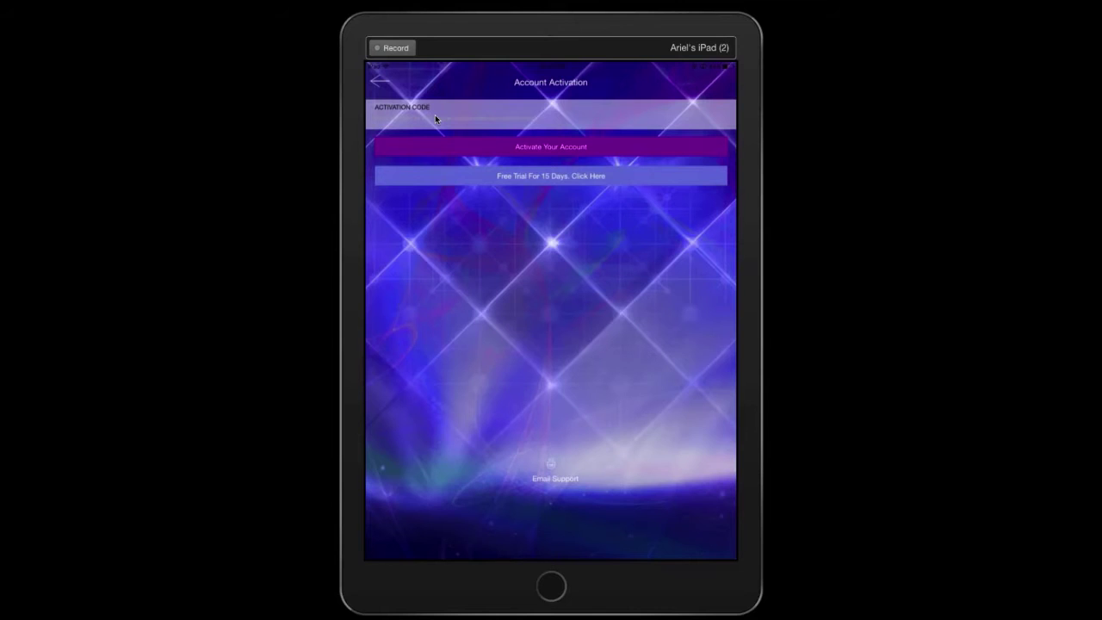
# Start the 15-day free trial from the Account Activation screen
pyautogui.click(572, 177)
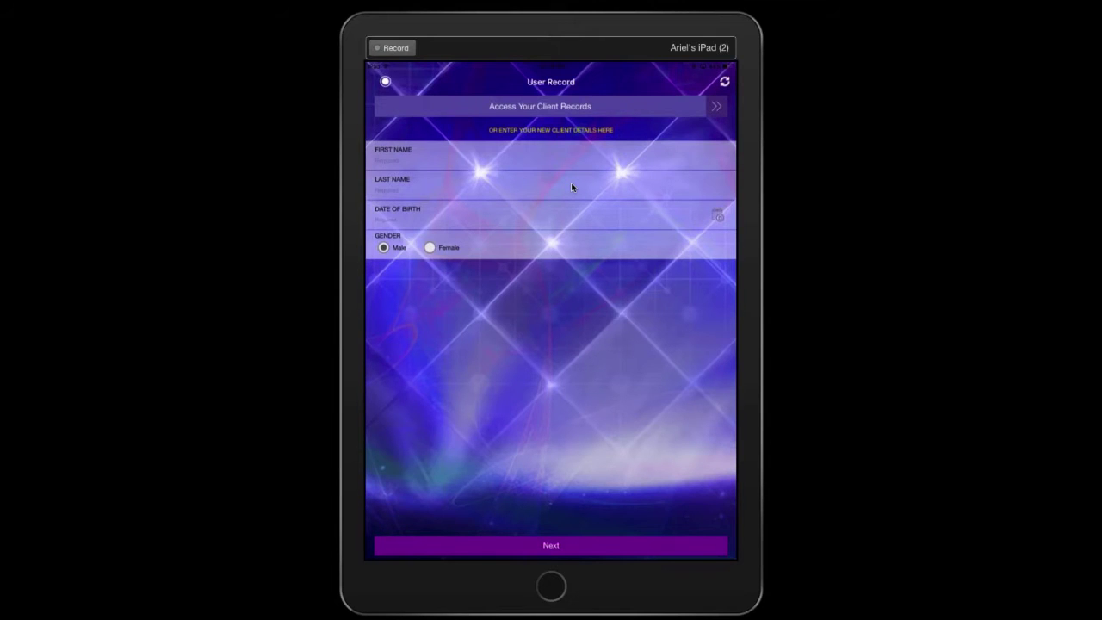
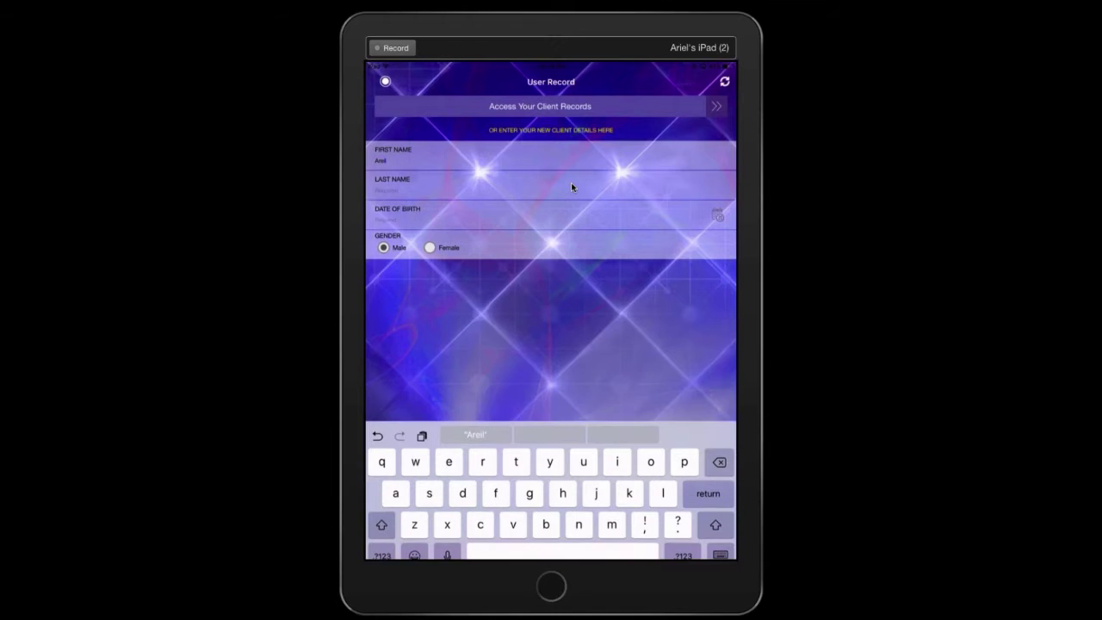
# Enter the client's first name and last name in the User Record form
pyautogui.press('Return')
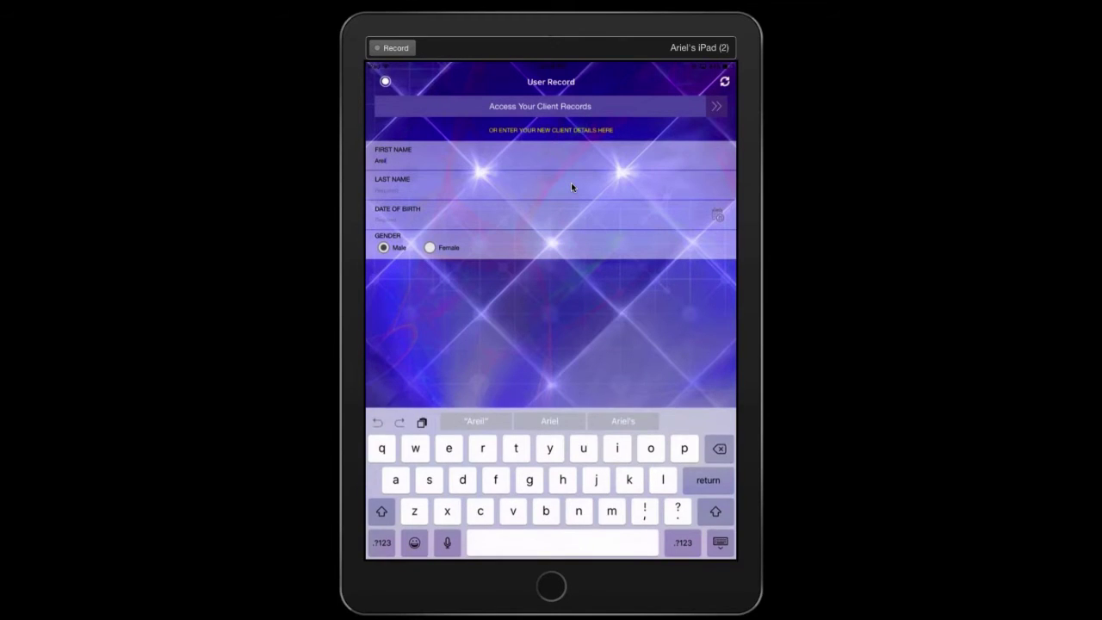
pyautogui.click(572, 187)
pyautogui.press('Return')
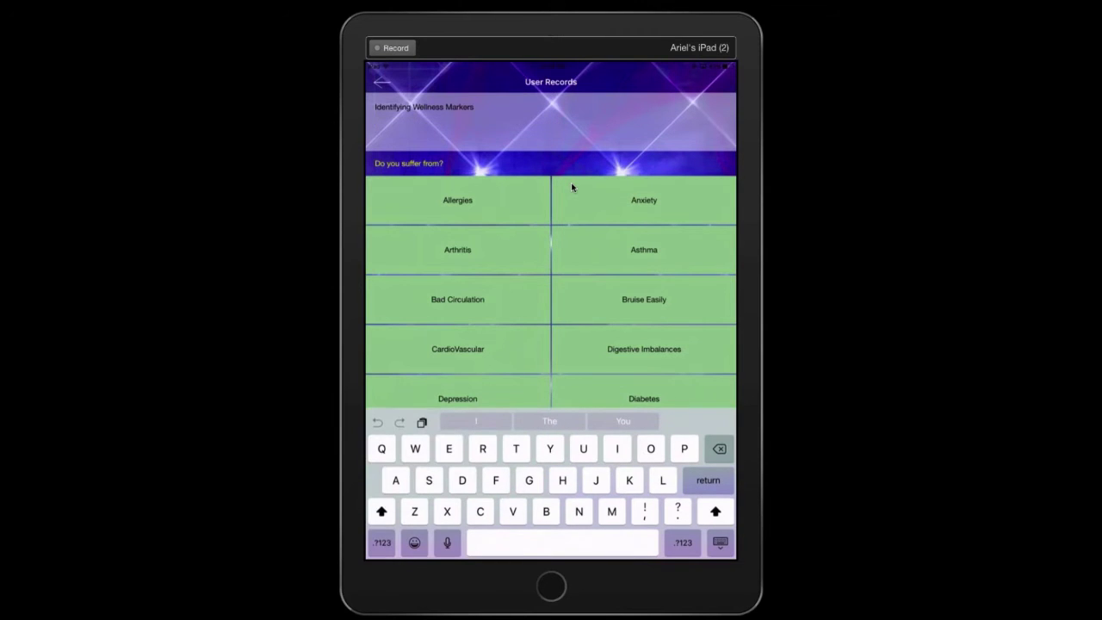
# Mark CardioVascular, High Blood Pressure and Head Aches as wellness markers and save the client
pyautogui.write('yroid')
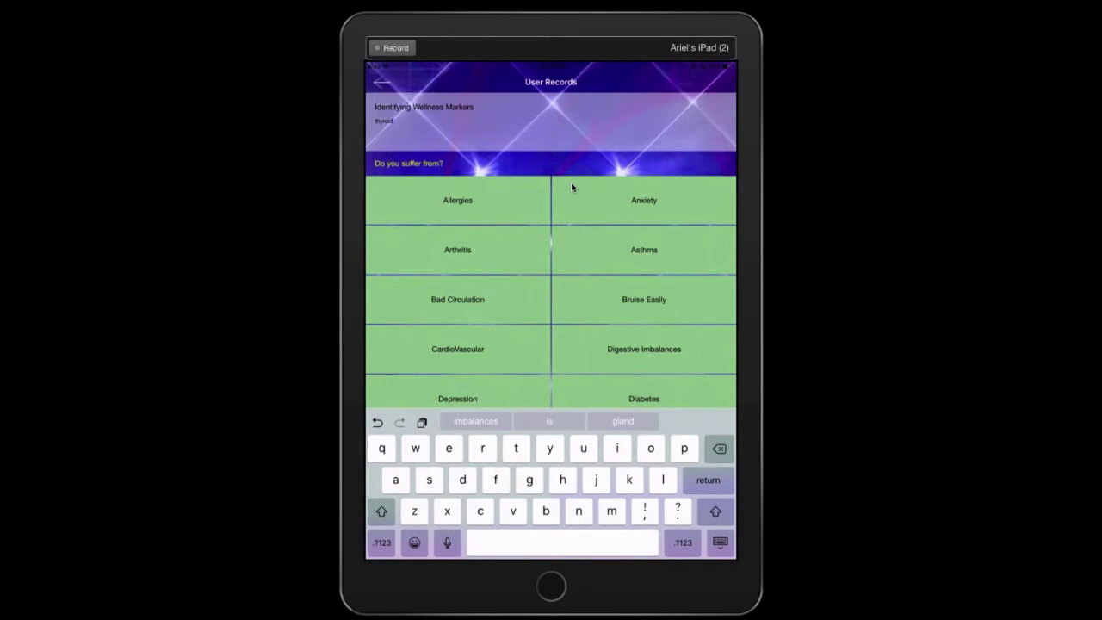
pyautogui.click(720, 542)
pyautogui.click(457, 349)
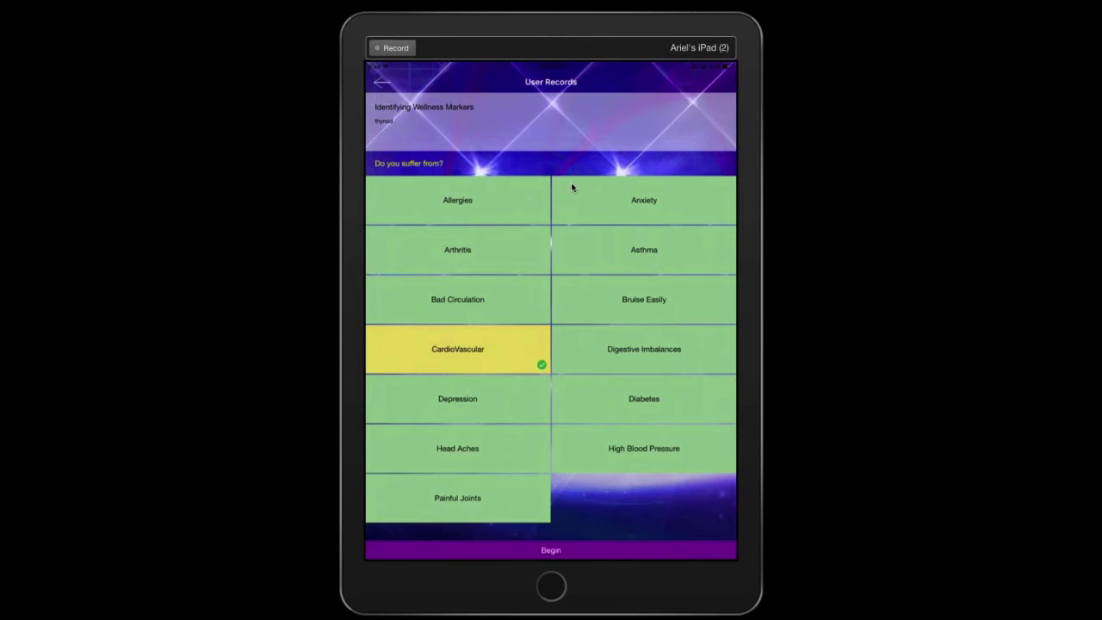
pyautogui.click(644, 447)
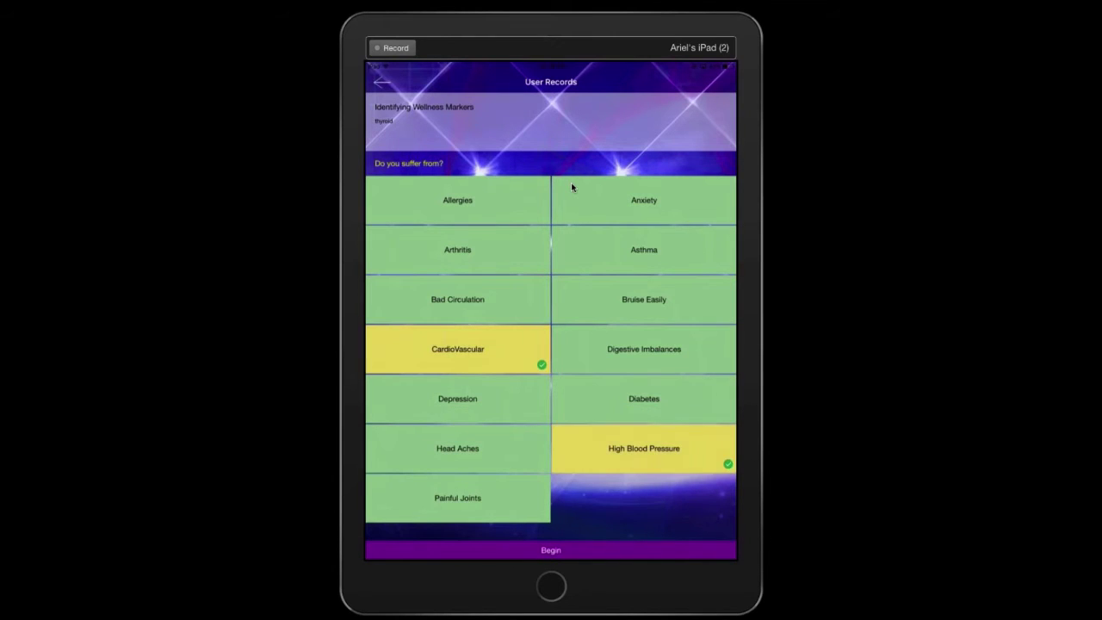
pyautogui.click(457, 448)
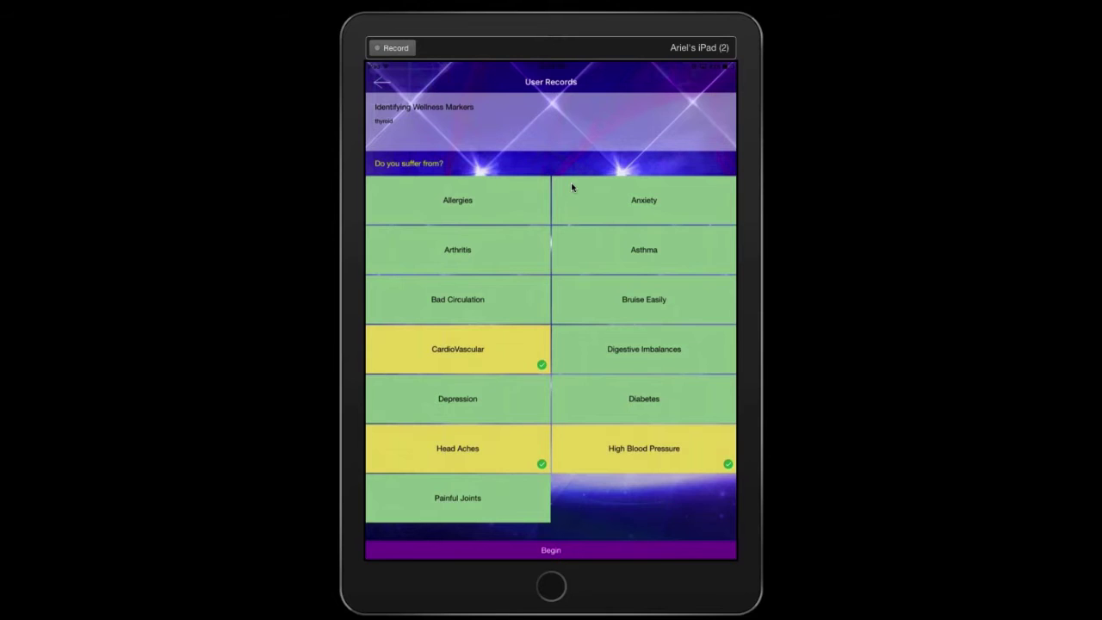
pyautogui.click(550, 549)
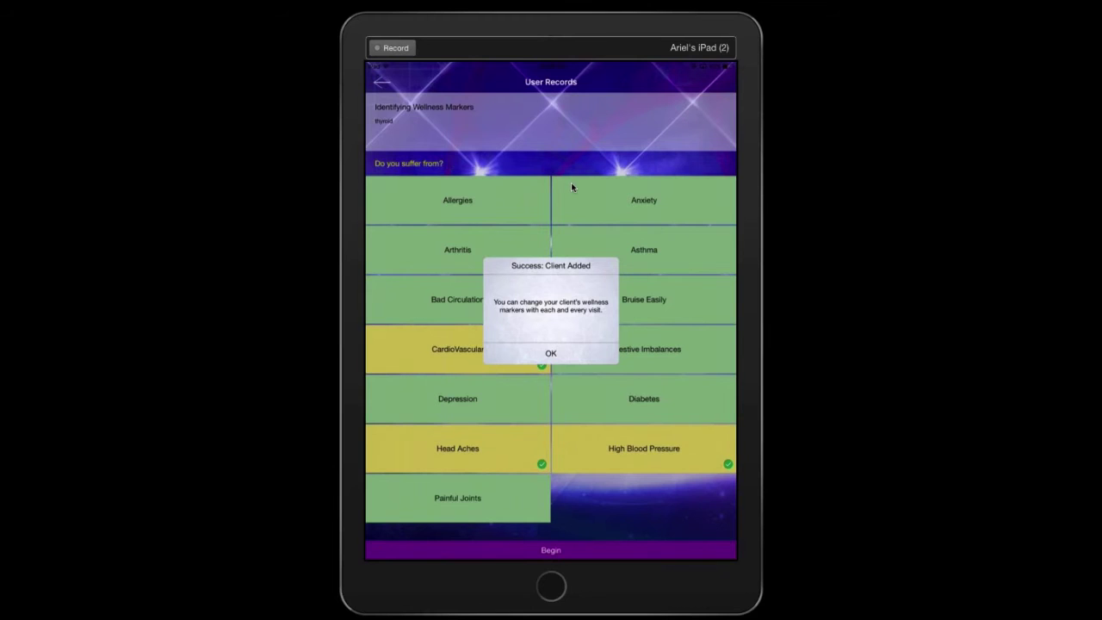
# Acknowledge the Client Added success message
pyautogui.click(551, 353)
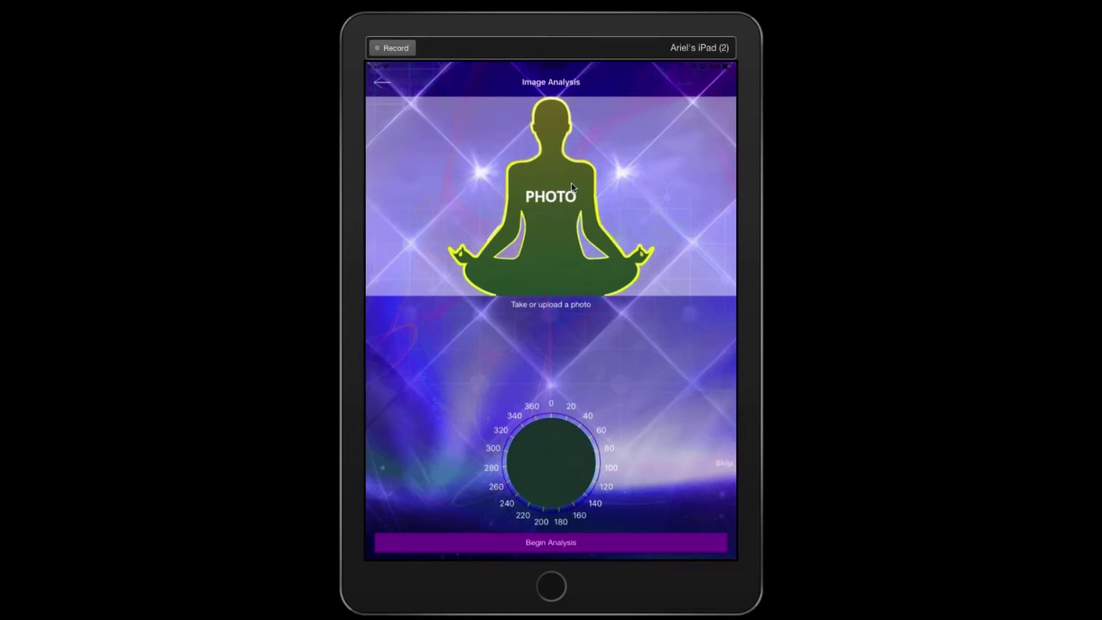
# Open the photo options on Image Analysis and close them without adding a photo
pyautogui.click(571, 186)
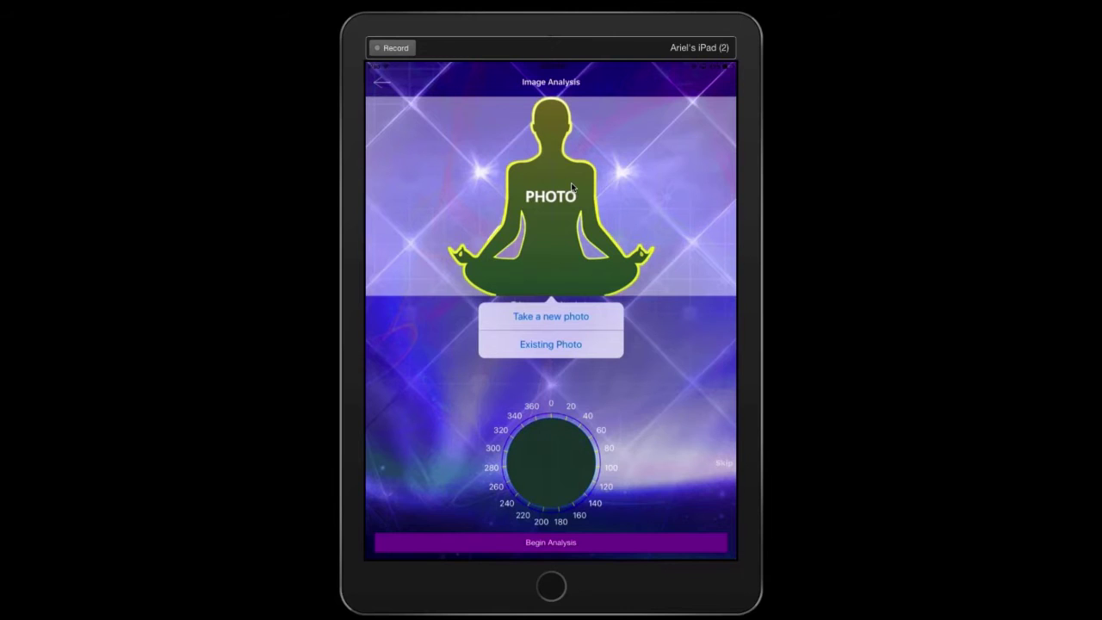
pyautogui.click(571, 187)
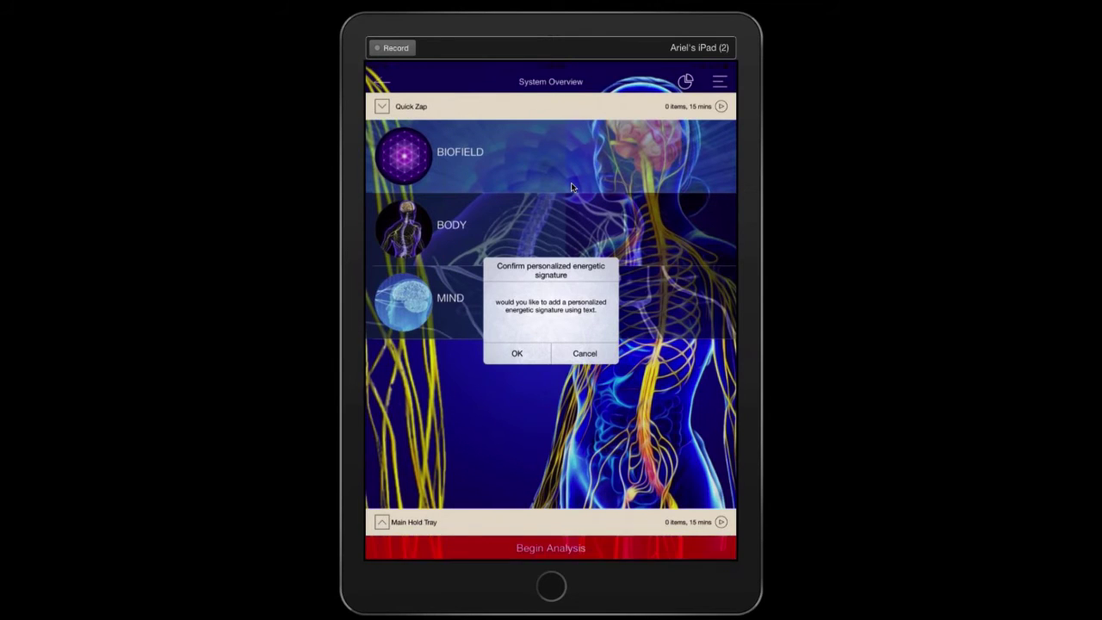
# Add a text energetic signature reading 'Joy'
pyautogui.press('Return')
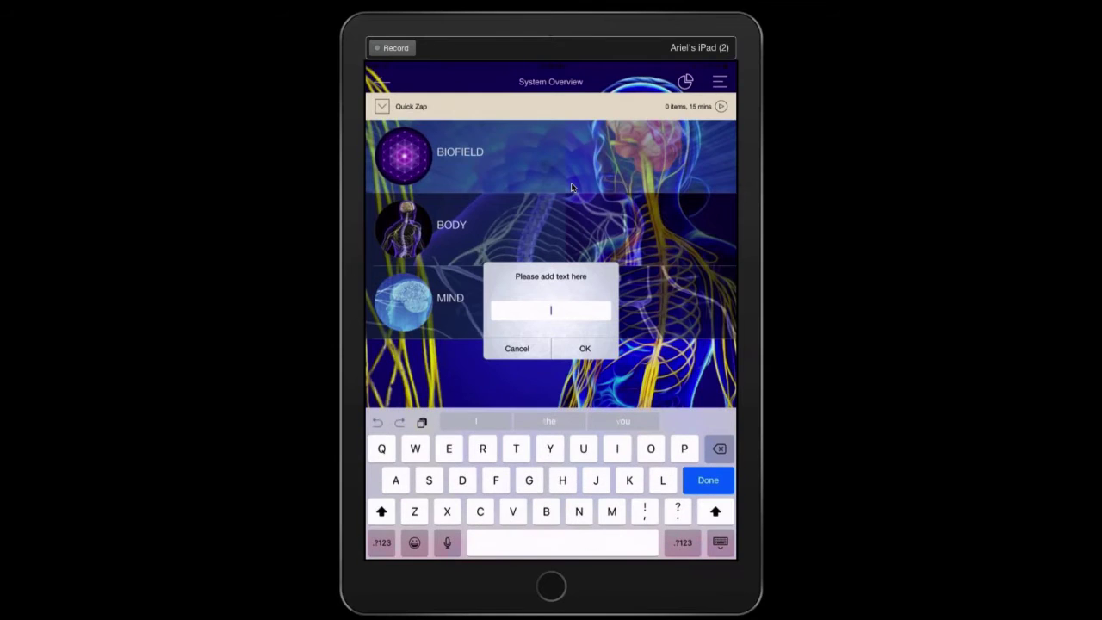
pyautogui.write('Joy')
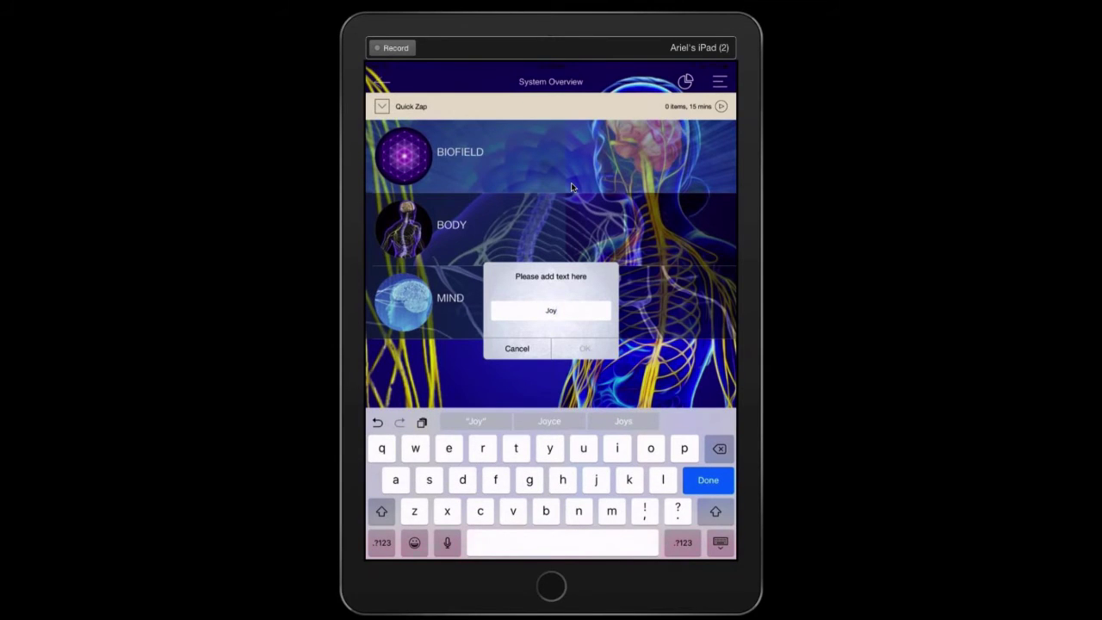
pyautogui.press('Return')
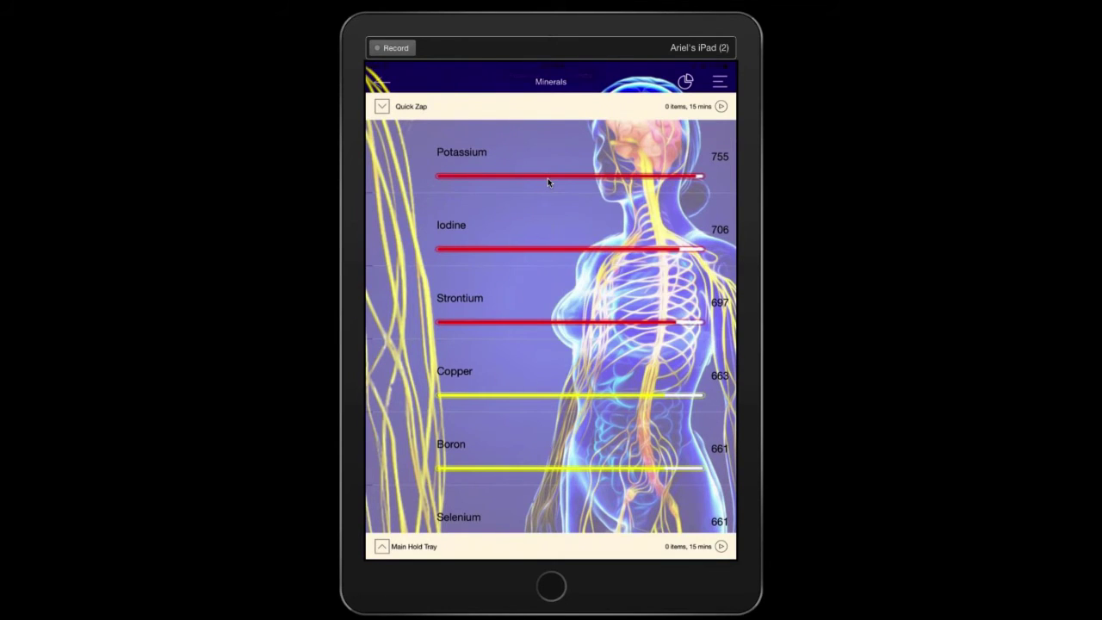
# Add Potassium to the Quick Zap tray
pyautogui.click(547, 178)
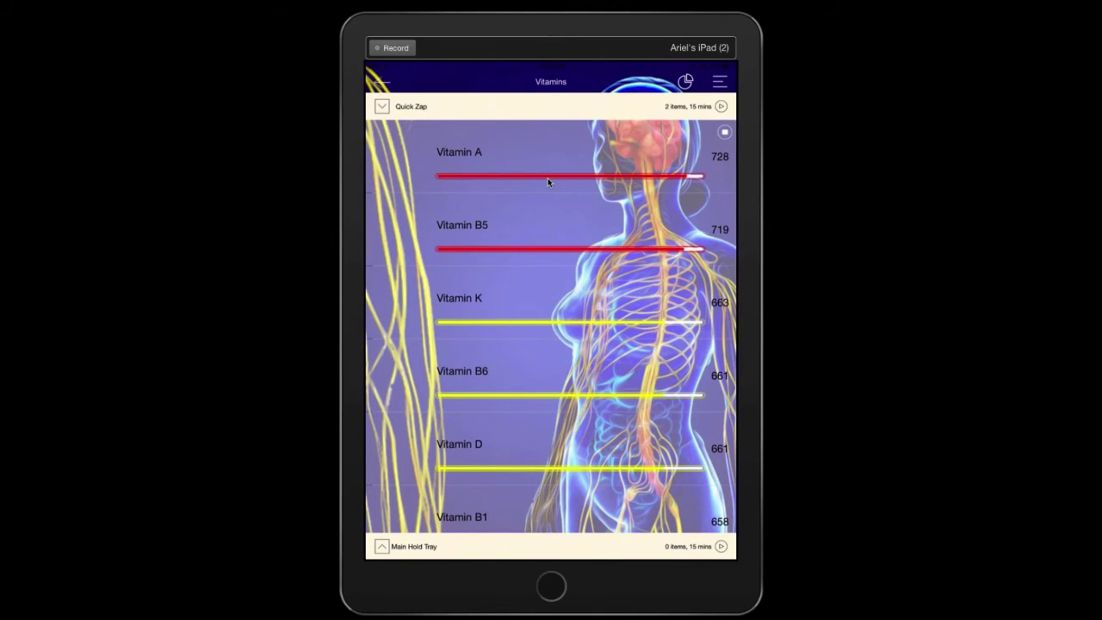
# Add Vitamin A to the Quick Zap tray
pyautogui.click(547, 178)
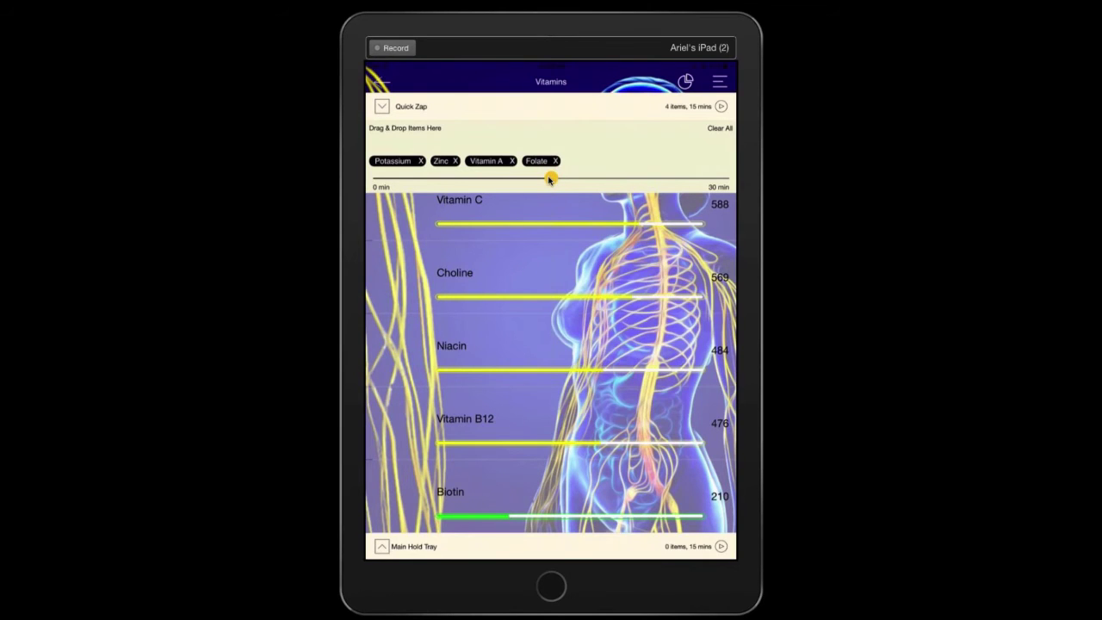
# Shorten the Quick Zap duration to 5 minutes
pyautogui.moveTo(550, 178); pyautogui.dragTo(441, 178)
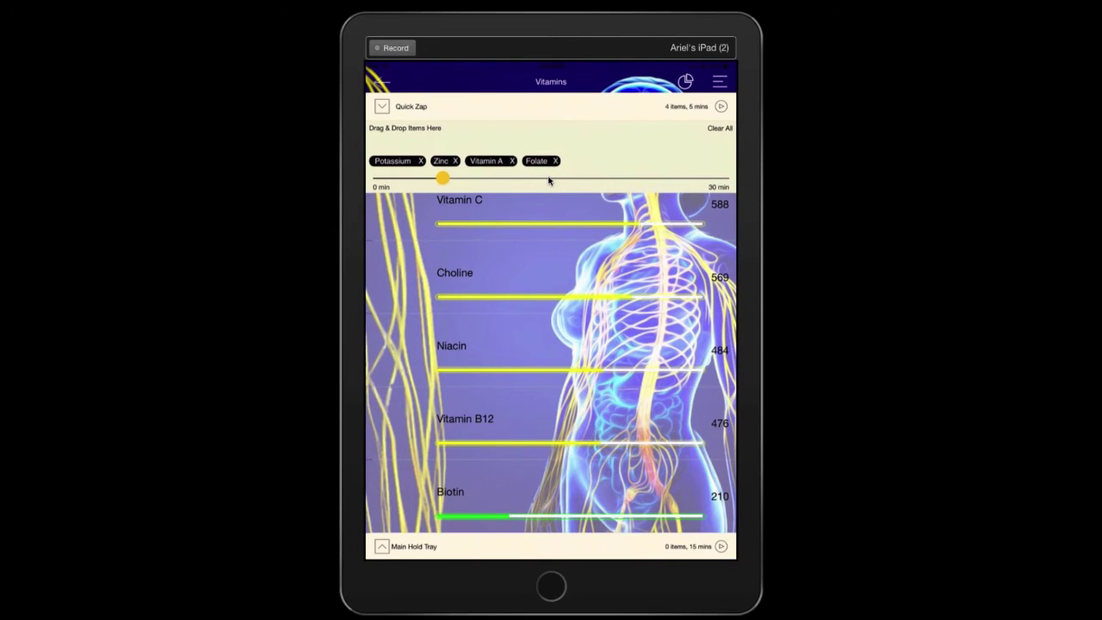
# Start the 5-minute Quick Zap for Potassium, Zinc, Vitamin A and Folate
pyautogui.click(721, 106)
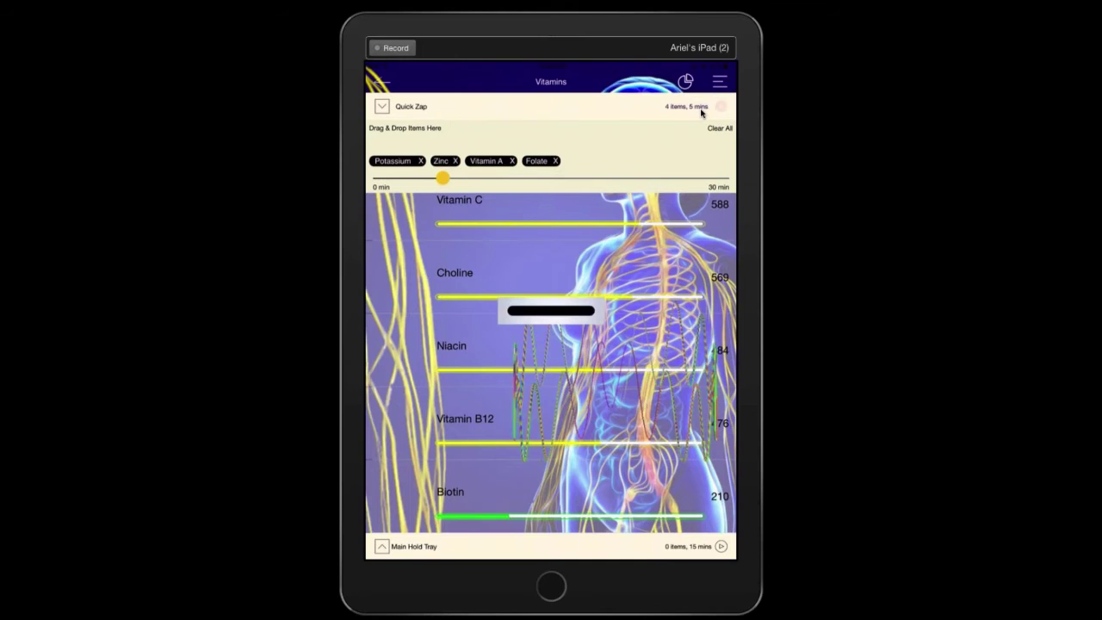